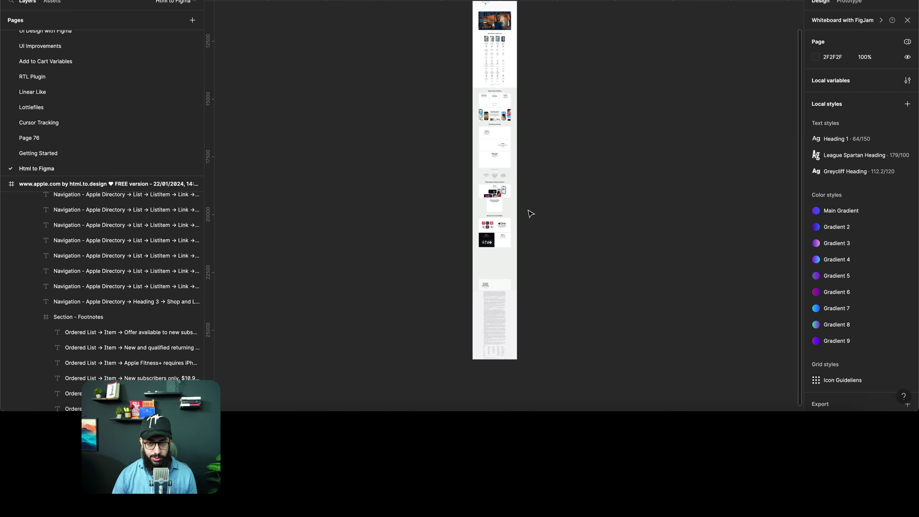
- Delete the entire previously imported Apple page design from the Html to Figma page
{"action": "key", "text": "super+a"}
{"action": "key", "text": "Delete"}
{"action": "scroll", "coordinate": [545, 203], "scroll_direction": "up", "scroll_amount": 5}
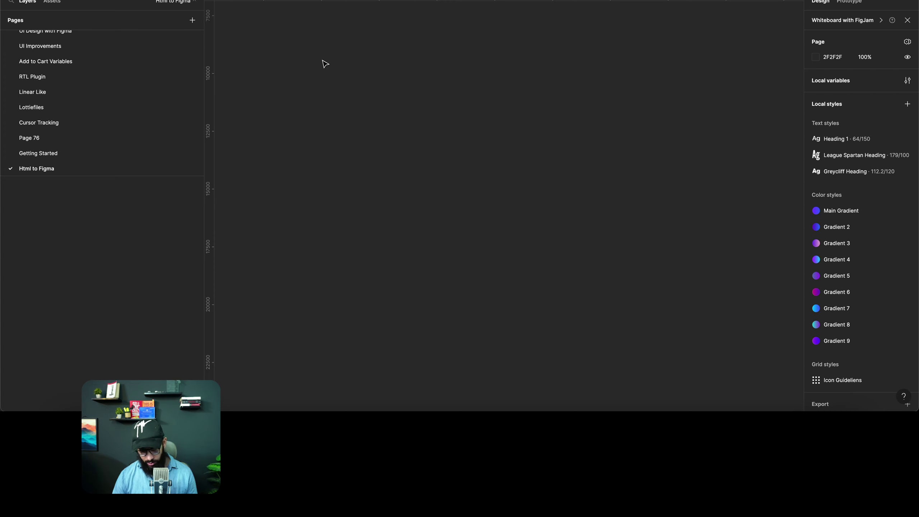
{"action": "key", "text": "super+slash"}
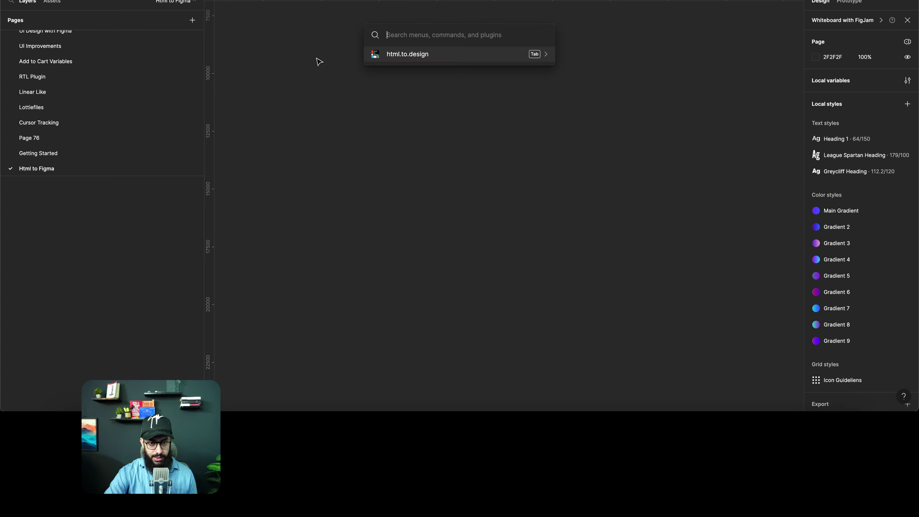
{"action": "key", "text": "Return"}
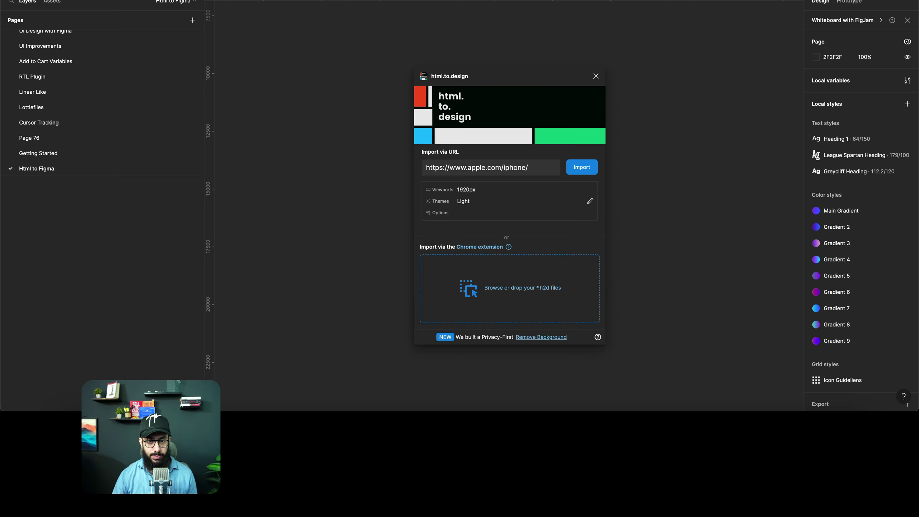
{"action": "left_click", "coordinate": [476, 170]}
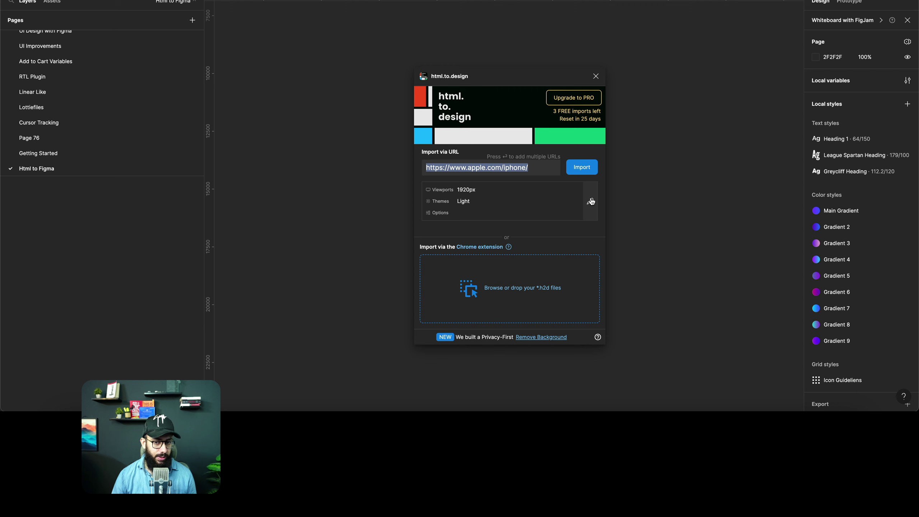
{"action": "left_click", "coordinate": [591, 202]}
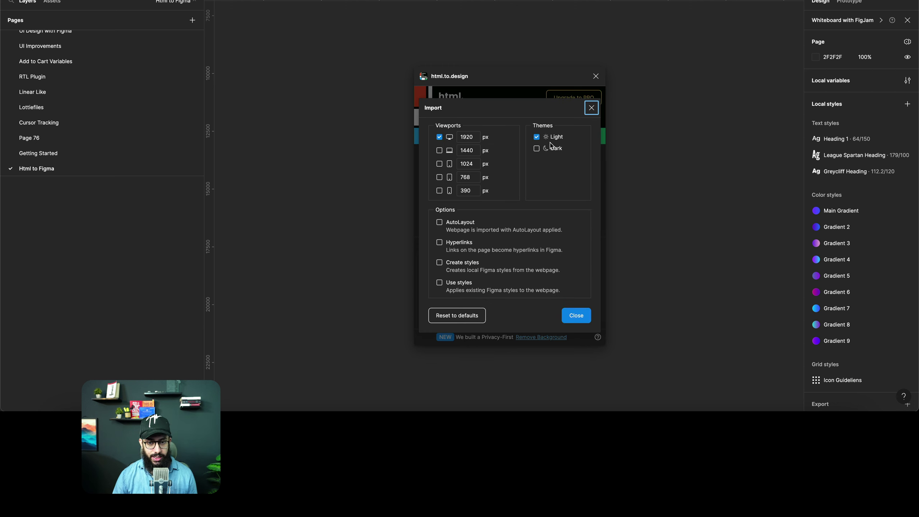
{"action": "left_click", "coordinate": [462, 224]}
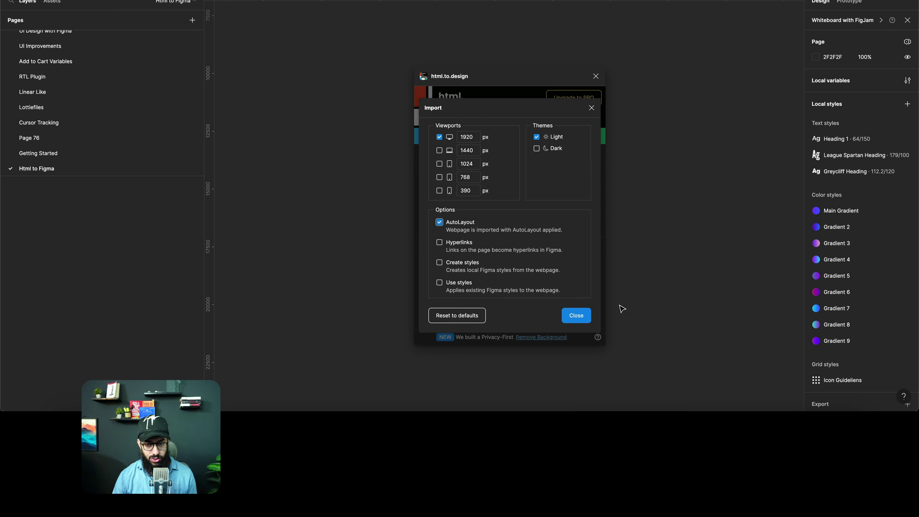
{"action": "left_click", "coordinate": [576, 315]}
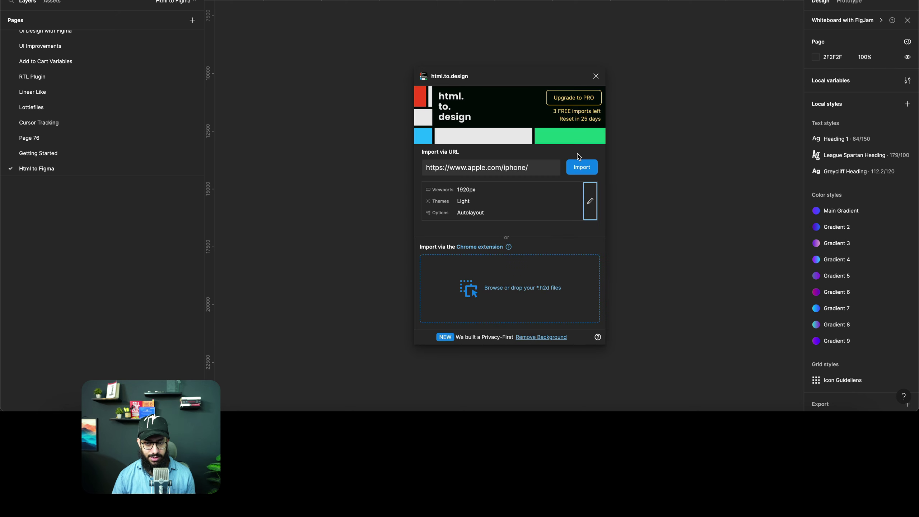
{"action": "left_click", "coordinate": [579, 166]}
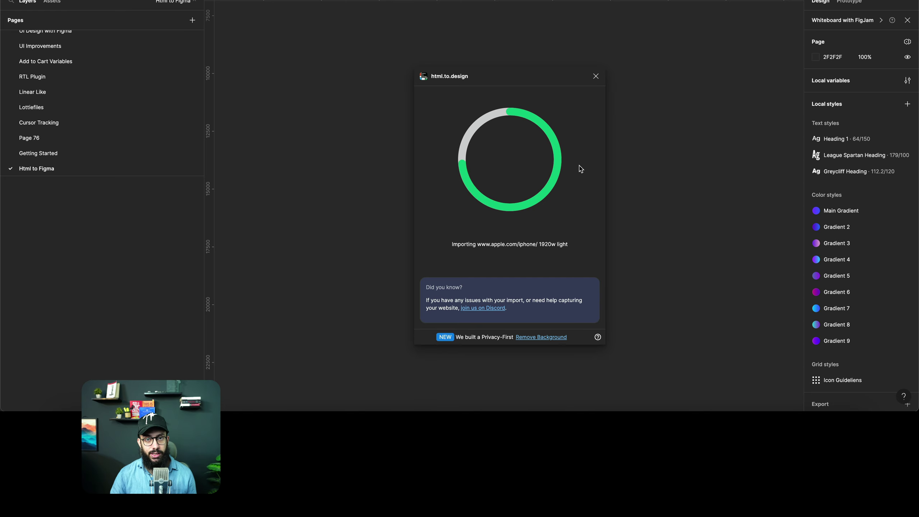
- Look through the imported Apple iPhone page from its hero sections to the footnotes and back
{"action": "scroll", "coordinate": [510, 188], "scroll_direction": "down", "scroll_amount": 10}
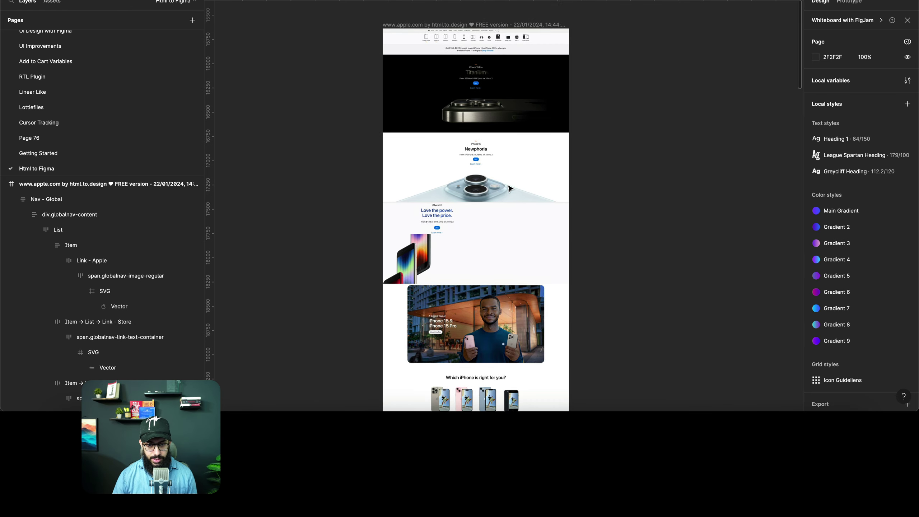
{"action": "scroll", "coordinate": [509, 189], "scroll_direction": "up", "scroll_amount": 3}
{"action": "scroll", "coordinate": [510, 188], "scroll_direction": "down", "scroll_amount": 20}
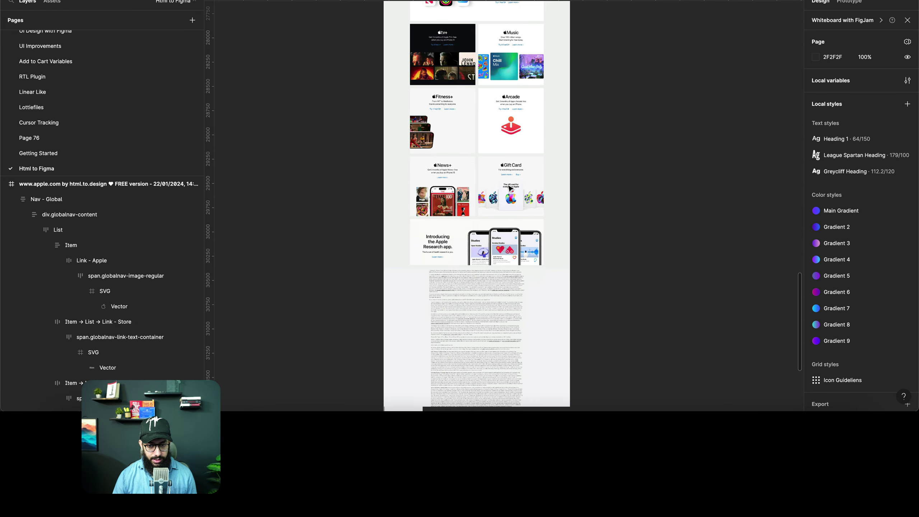
{"action": "scroll", "coordinate": [510, 188], "scroll_direction": "up", "scroll_amount": 5}
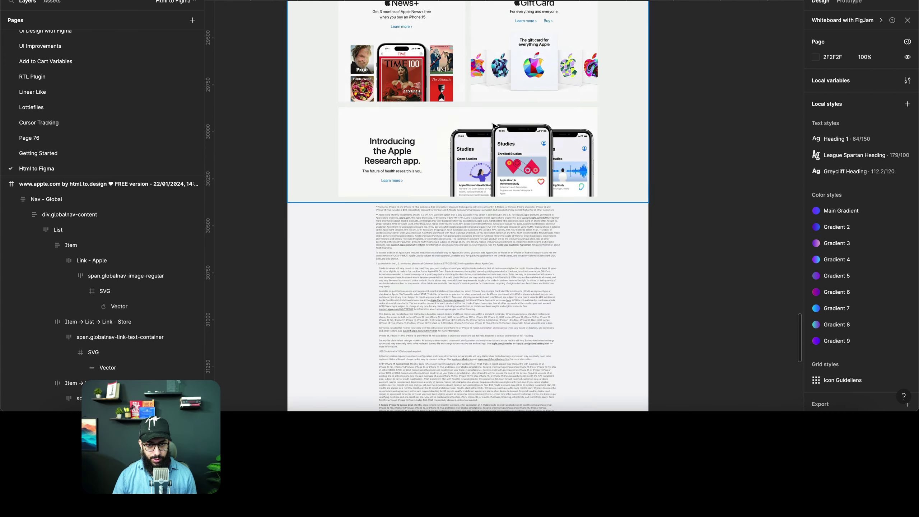
{"action": "scroll", "coordinate": [499, 159], "scroll_direction": "up", "scroll_amount": 10}
{"action": "scroll", "coordinate": [487, 129], "scroll_direction": "up", "scroll_amount": 20}
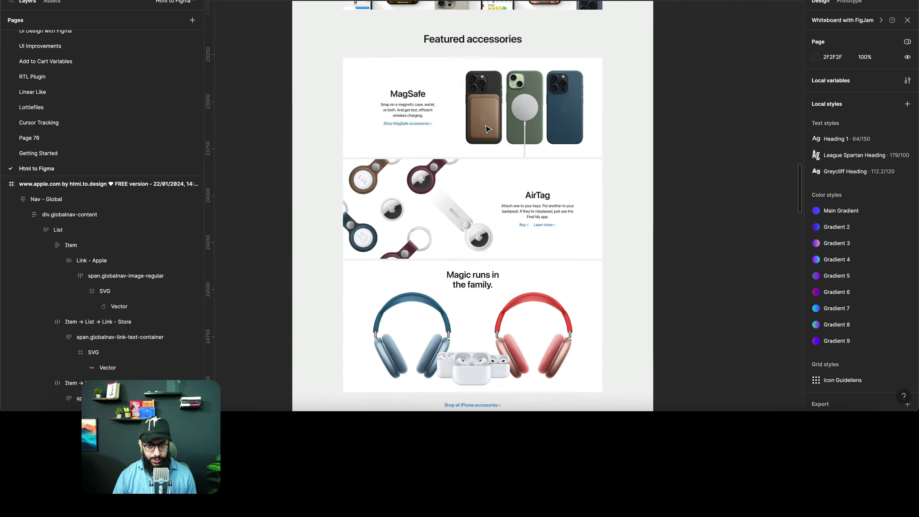
{"action": "scroll", "coordinate": [487, 129], "scroll_direction": "up", "scroll_amount": 10}
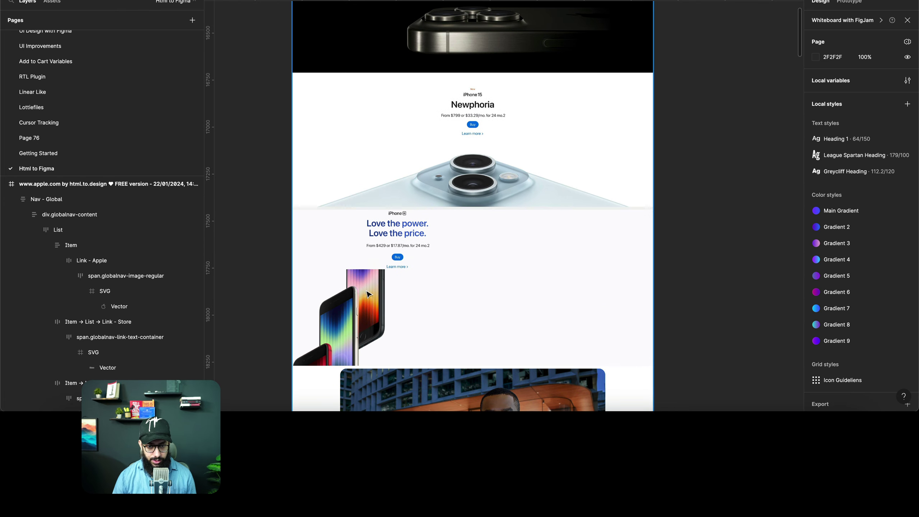
- Change the auto layout of the iPhone SE "Love the power" section to horizontal so text and phone image sit side by side
{"action": "left_click", "coordinate": [377, 271]}
{"action": "double_click", "coordinate": [376, 267]}
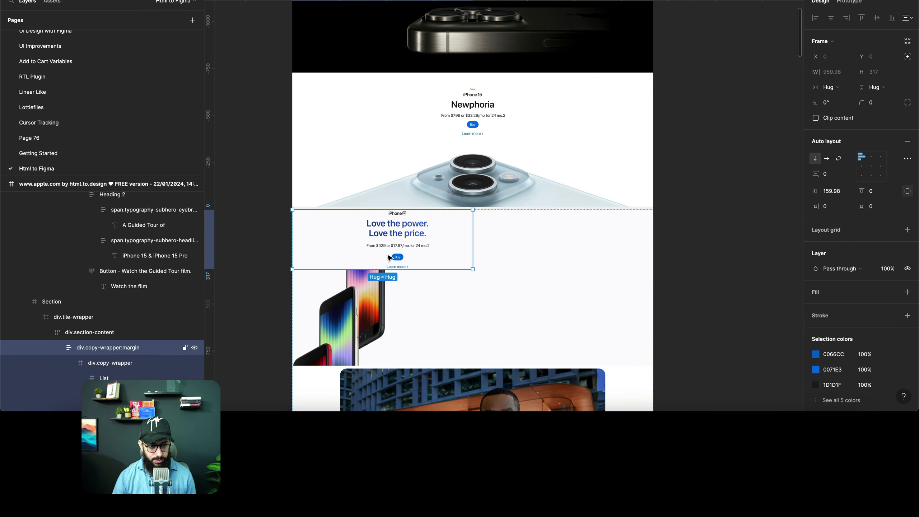
{"action": "left_click", "coordinate": [369, 307], "text": "shift"}
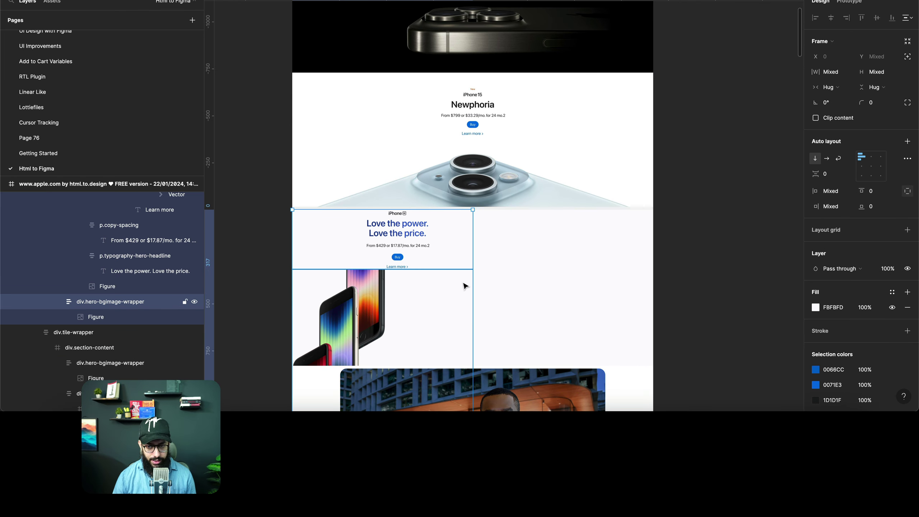
{"action": "key", "text": "shift+a"}
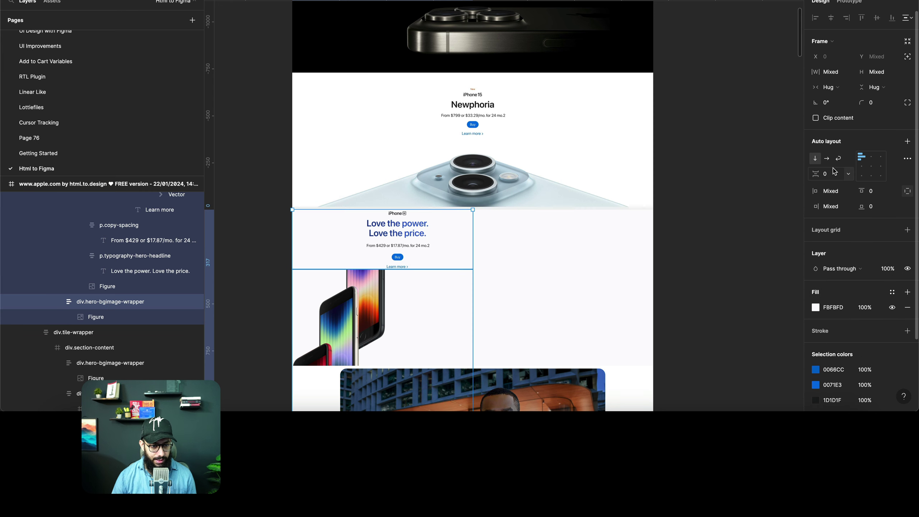
{"action": "left_click", "coordinate": [827, 160]}
{"action": "left_click", "coordinate": [827, 160]}
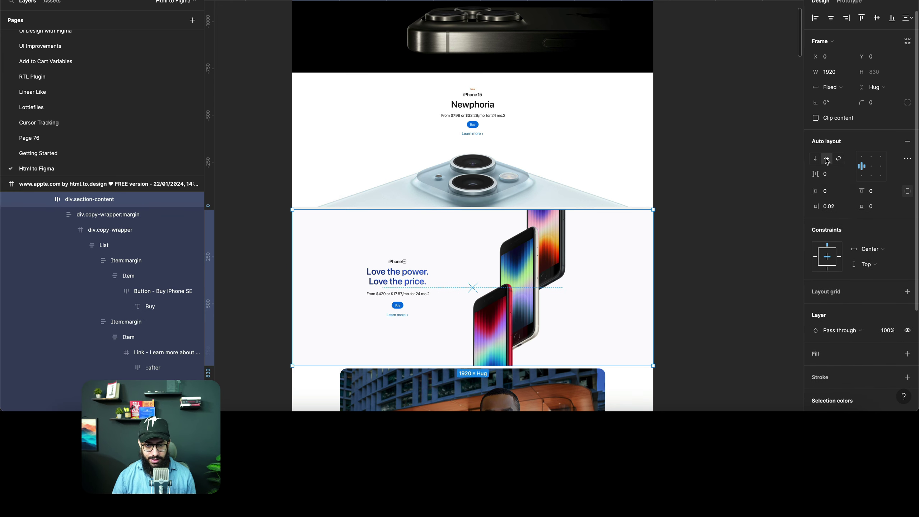
{"action": "left_click", "coordinate": [714, 188]}
- Switch to Brave Browser and open the Designjoy website (designjoy.co) in a new tab
{"action": "scroll", "coordinate": [714, 189], "scroll_direction": "down", "scroll_amount": 10}
{"action": "scroll", "coordinate": [714, 189], "scroll_direction": "down", "scroll_amount": 10}
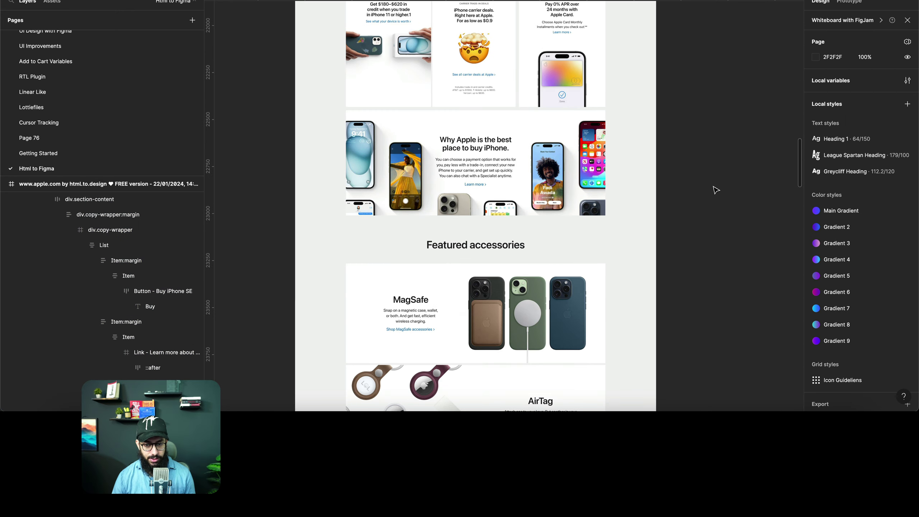
{"action": "key", "text": "super+Tab"}
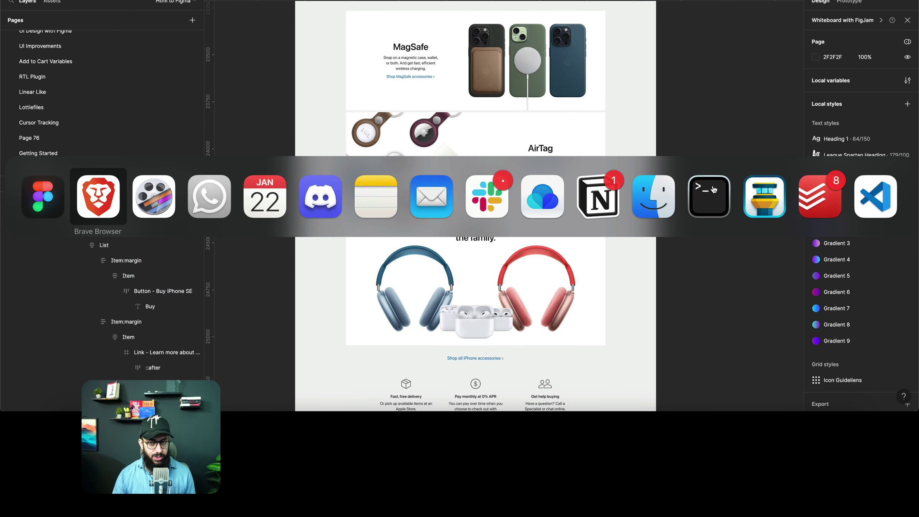
{"action": "key", "text": "super+t"}
{"action": "type", "text": "design"}
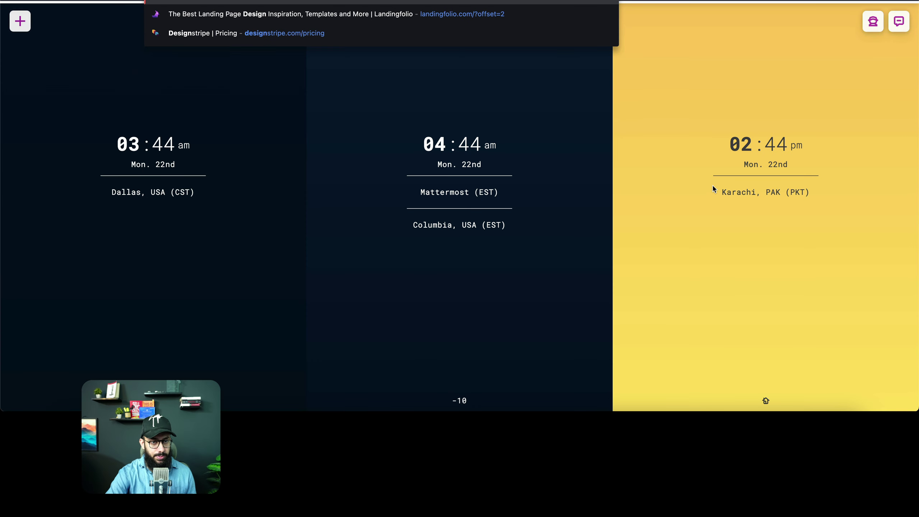
{"action": "key", "text": "BackSpace"}
{"action": "key", "text": "BackSpace"}
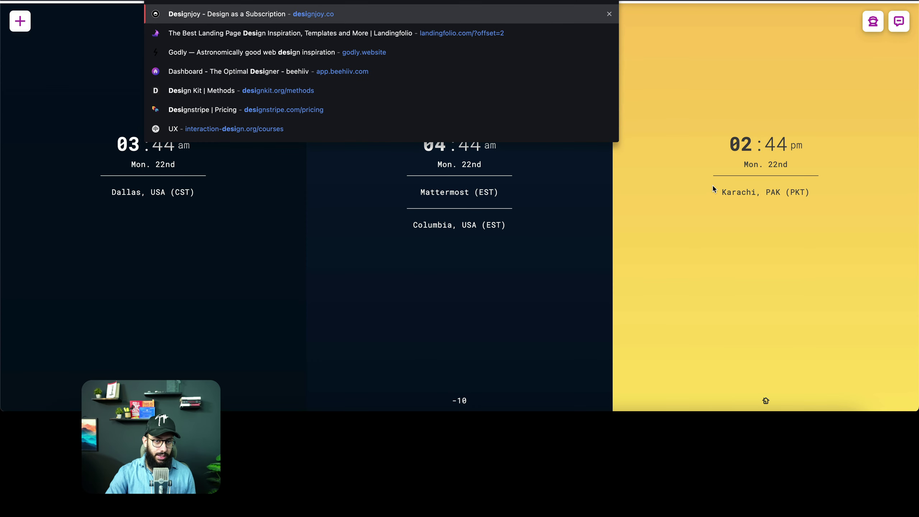
{"action": "left_click", "coordinate": [713, 189]}
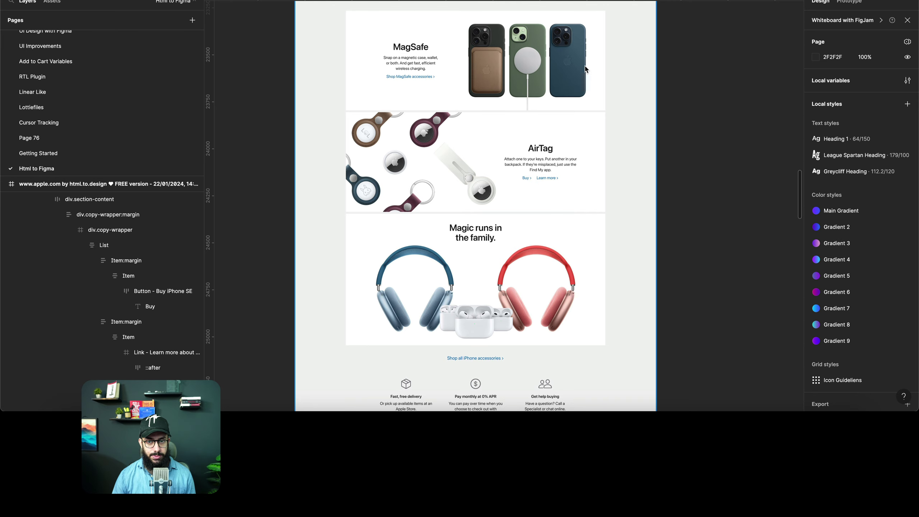
{"action": "scroll", "coordinate": [586, 72], "scroll_direction": "up", "scroll_amount": 10}
{"action": "scroll", "coordinate": [586, 72], "scroll_direction": "up", "scroll_amount": 15}
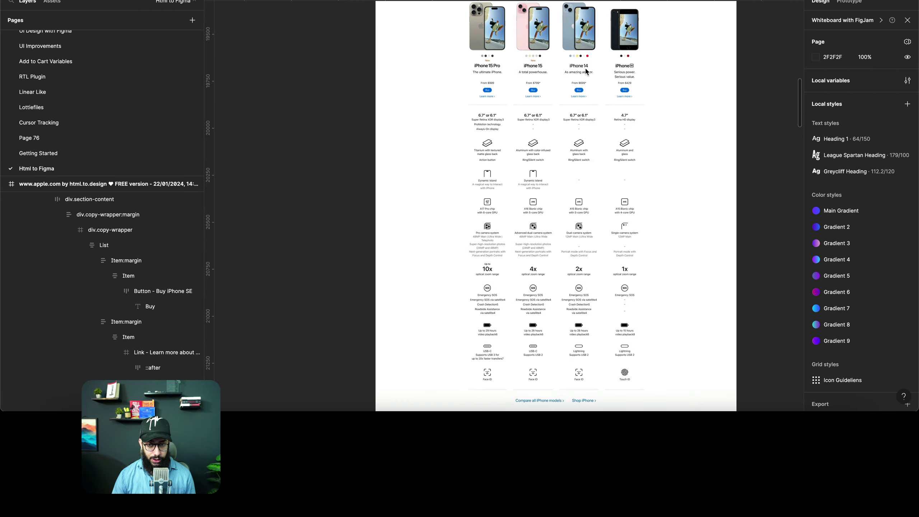
{"action": "scroll", "coordinate": [587, 71], "scroll_direction": "up", "scroll_amount": 5}
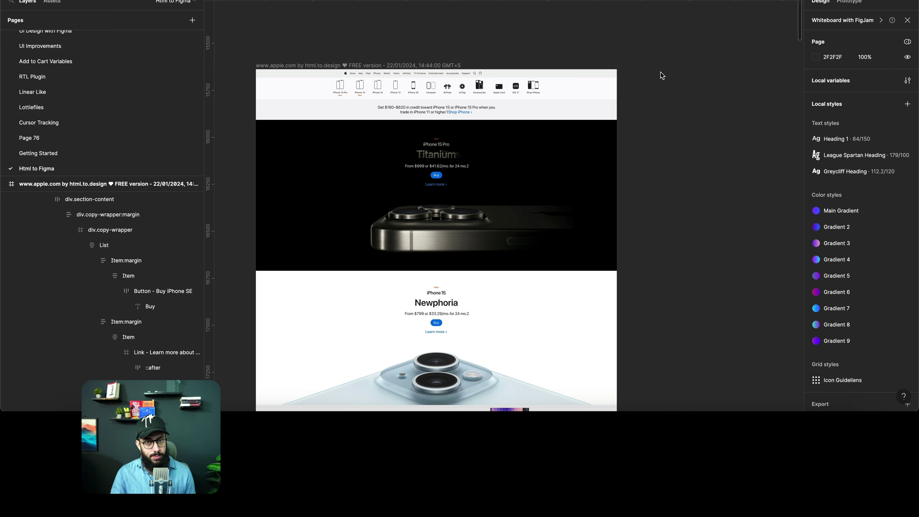
{"action": "key", "text": "super+Tab"}
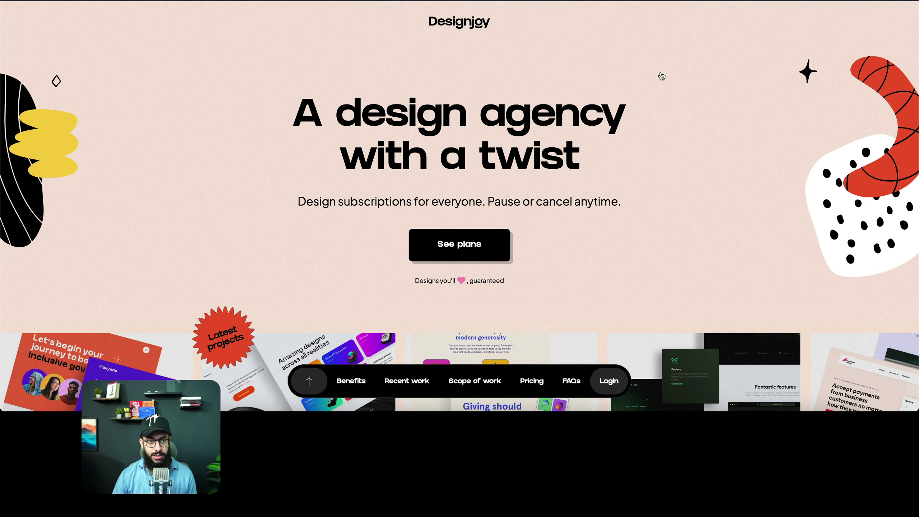
{"action": "key", "text": "super+Tab"}
{"action": "key", "text": "super+slash"}
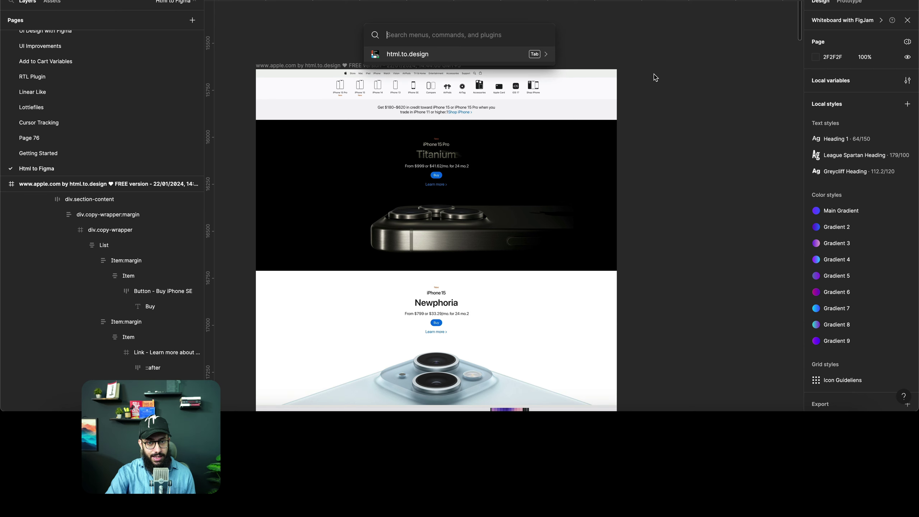
{"action": "key", "text": "Return"}
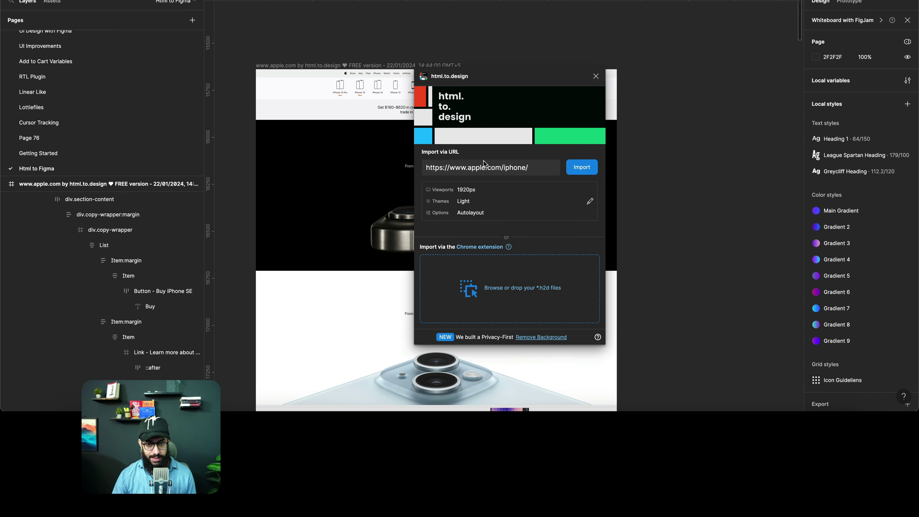
{"action": "triple_click", "coordinate": [494, 170]}
{"action": "type", "text": "https://www.designjoy.co/"}
{"action": "left_click", "coordinate": [581, 167]}
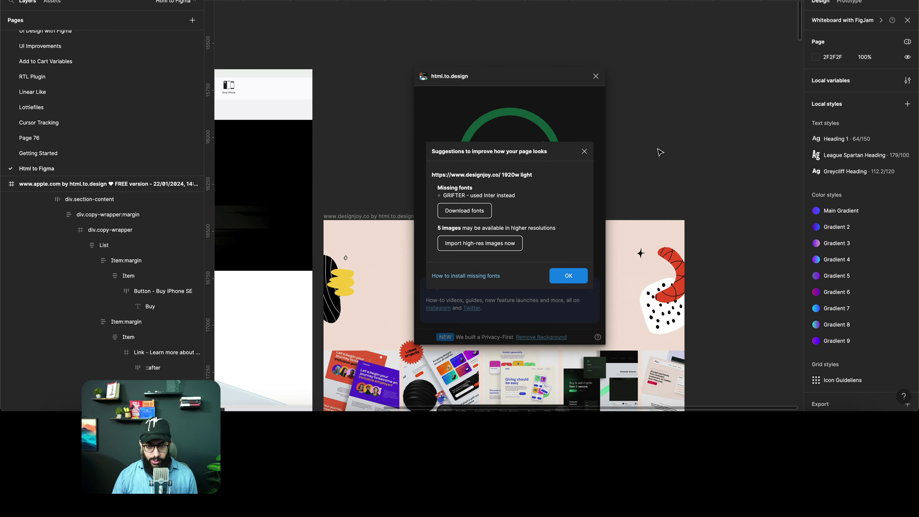
{"action": "left_click", "coordinate": [586, 151]}
{"action": "left_click", "coordinate": [587, 177]}
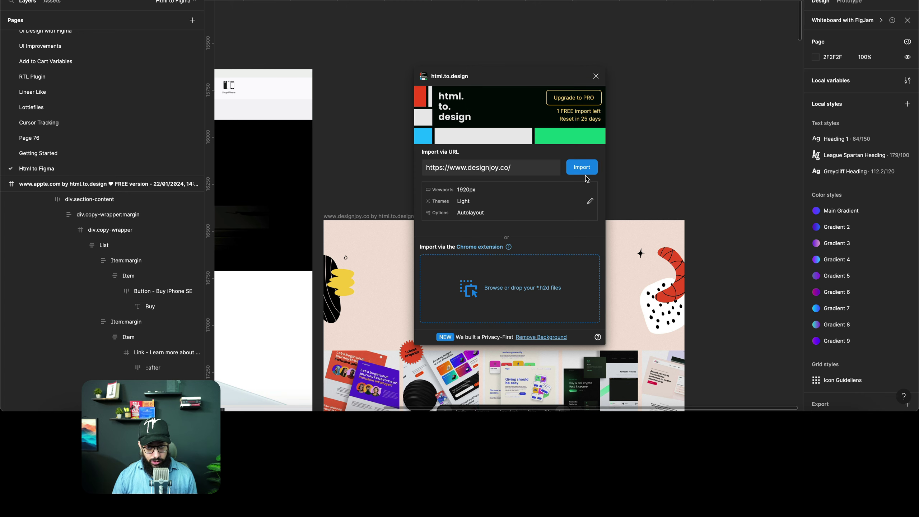
- Look through the imported Designjoy page in Figma, checking its hero and the sections below for missing content
{"action": "scroll", "coordinate": [651, 165], "scroll_direction": "down", "scroll_amount": 5}
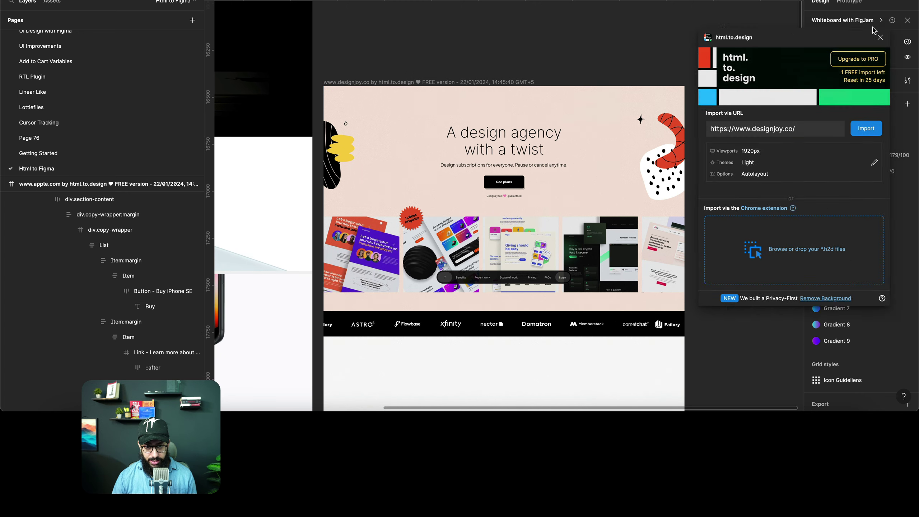
{"action": "scroll", "coordinate": [593, 105], "scroll_direction": "down", "scroll_amount": 20}
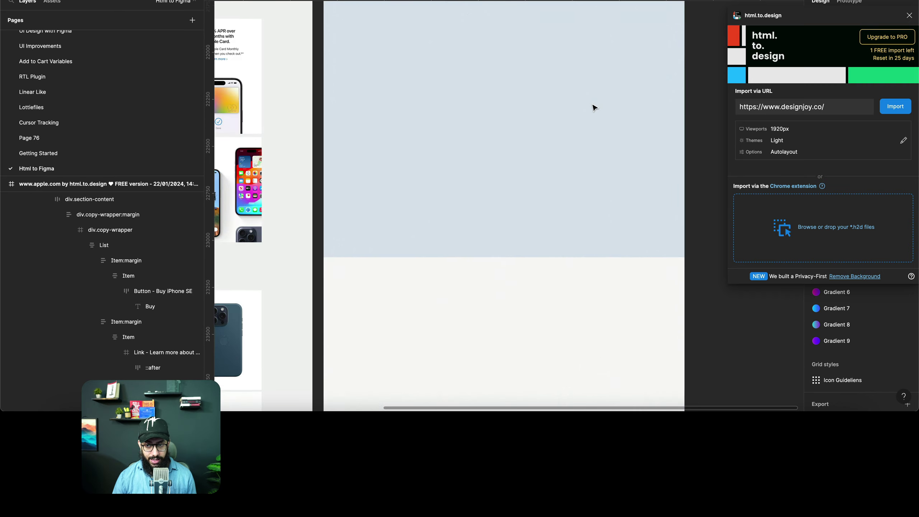
{"action": "scroll", "coordinate": [593, 107], "scroll_direction": "up", "scroll_amount": 20}
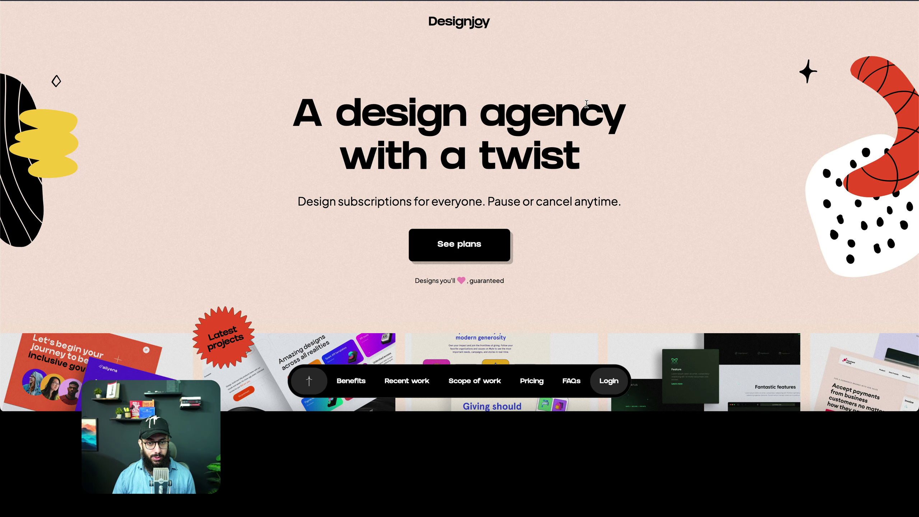
- In the browser, look through the live Designjoy page from the hero down through its benefits, recent work and pricing sections
{"action": "scroll", "coordinate": [589, 107], "scroll_direction": "down", "scroll_amount": 15}
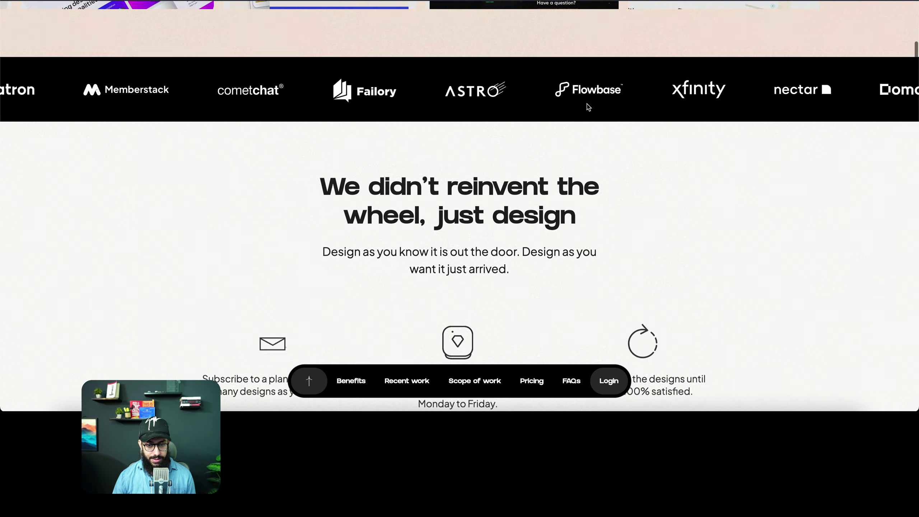
{"action": "scroll", "coordinate": [588, 107], "scroll_direction": "down", "scroll_amount": 10}
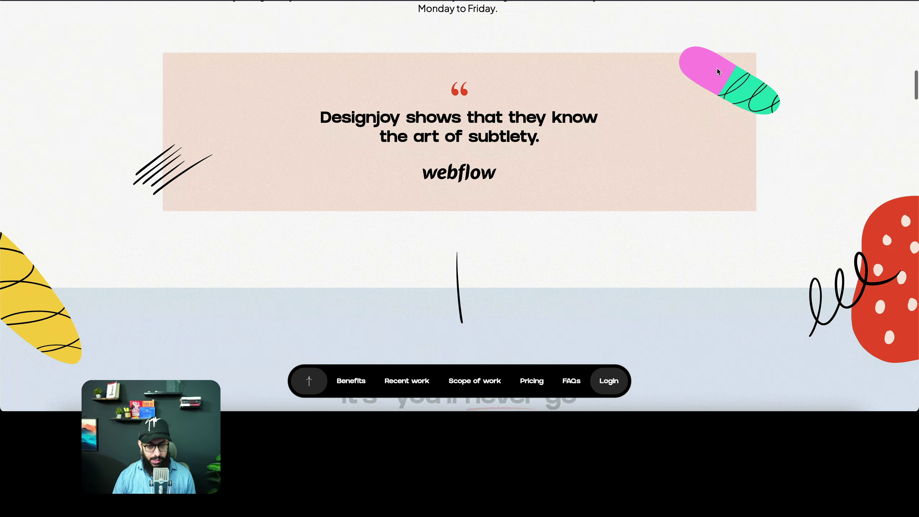
{"action": "scroll", "coordinate": [717, 70], "scroll_direction": "down", "scroll_amount": 12}
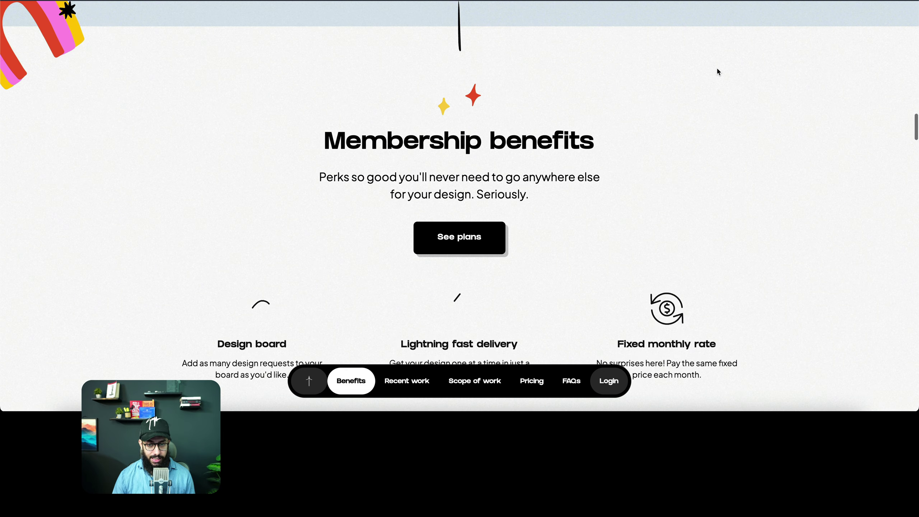
{"action": "scroll", "coordinate": [718, 70], "scroll_direction": "down", "scroll_amount": 15}
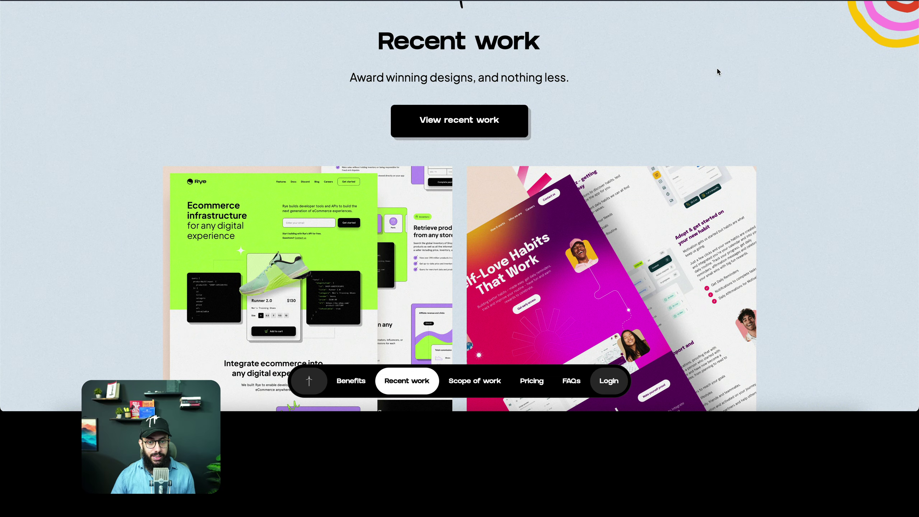
{"action": "scroll", "coordinate": [717, 70], "scroll_direction": "down", "scroll_amount": 20}
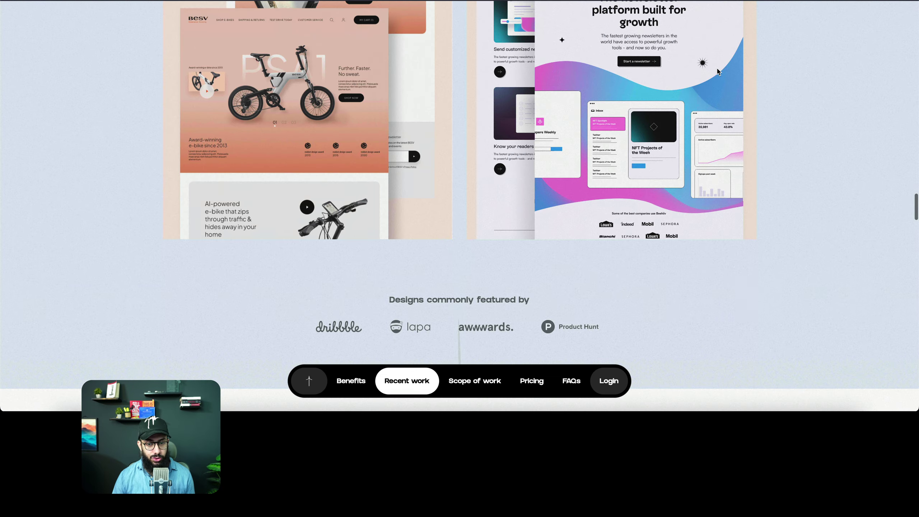
{"action": "scroll", "coordinate": [718, 71], "scroll_direction": "down", "scroll_amount": 15}
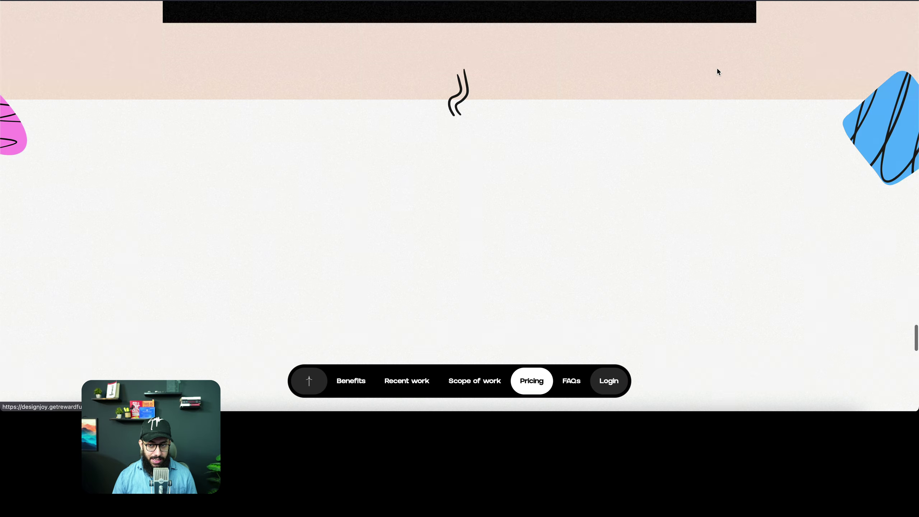
{"action": "scroll", "coordinate": [718, 71], "scroll_direction": "up", "scroll_amount": 10}
{"action": "scroll", "coordinate": [718, 72], "scroll_direction": "up", "scroll_amount": 15}
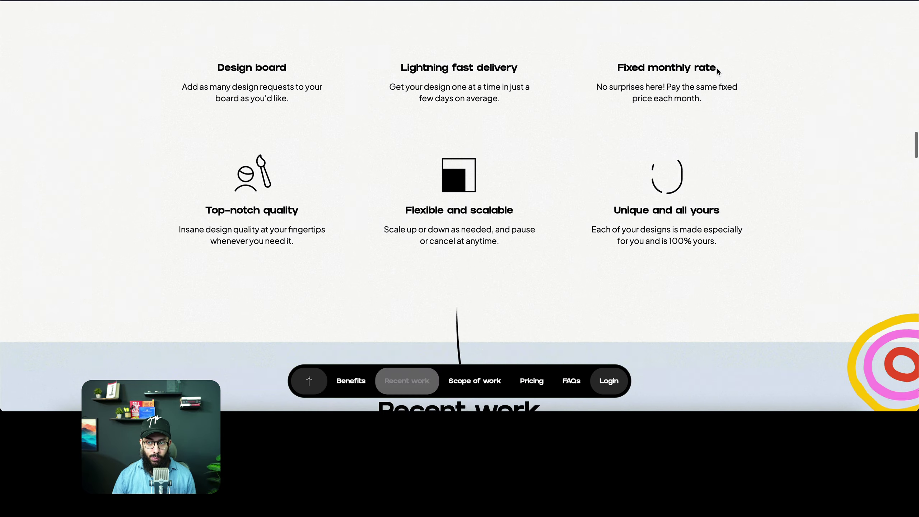
{"action": "scroll", "coordinate": [718, 72], "scroll_direction": "down", "scroll_amount": 20}
{"action": "scroll", "coordinate": [733, 64], "scroll_direction": "up", "scroll_amount": 5}
- Capture the live Designjoy page as an .h2d file with the html.to.design browser extension and return to Figma
{"action": "left_click", "coordinate": [691, 171]}
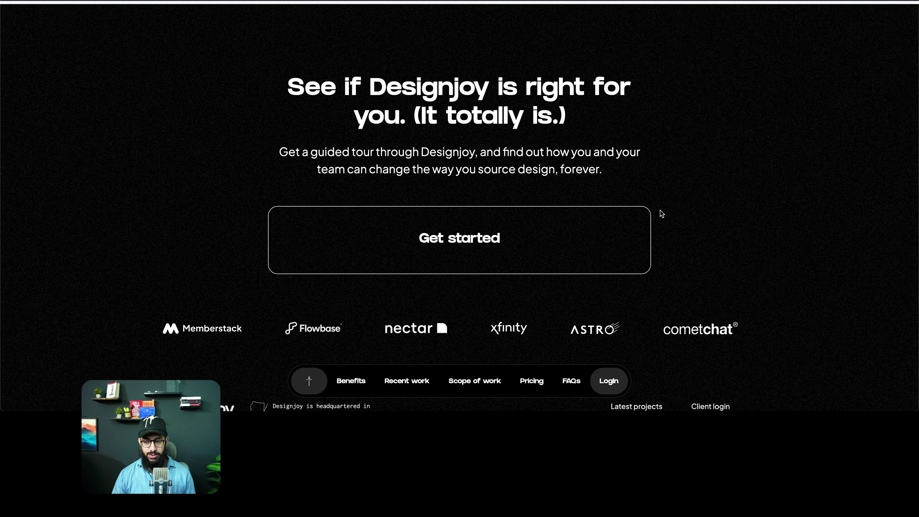
{"action": "left_click", "coordinate": [814, 401]}
{"action": "key", "text": "super+Tab"}
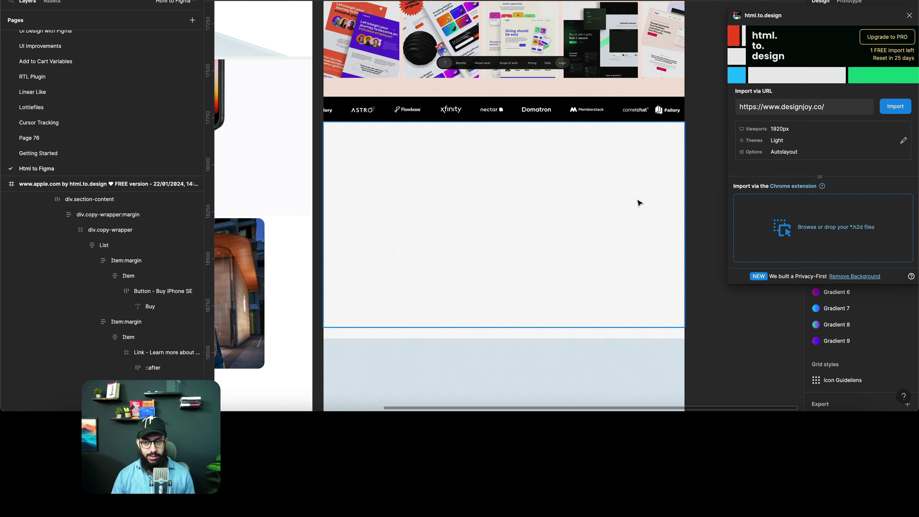
{"action": "left_click", "coordinate": [637, 203]}
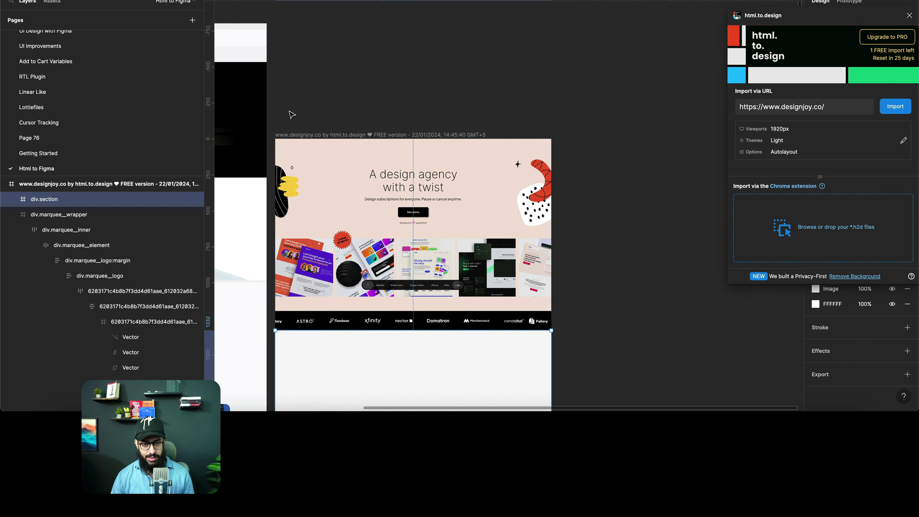
{"action": "key", "text": "Escape"}
{"action": "key", "text": "Delete"}
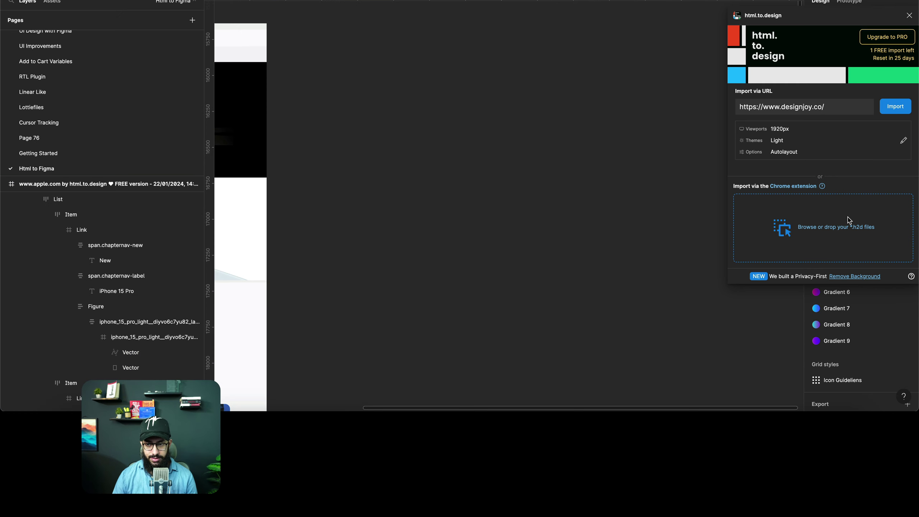
- Import the captured file www_designjoy_co__1920x1080_default.h2d into Figma through the html.to.design plugin
{"action": "left_click", "coordinate": [815, 402]}
{"action": "left_click_drag", "start_coordinate": [820, 323], "coordinate": [798, 243]}
{"action": "left_click", "coordinate": [888, 212]}
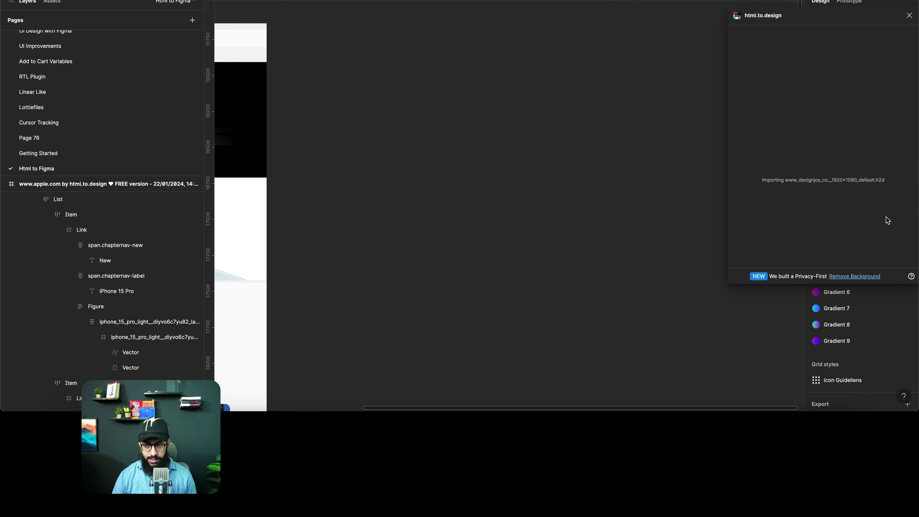
{"action": "left_click", "coordinate": [812, 411]}
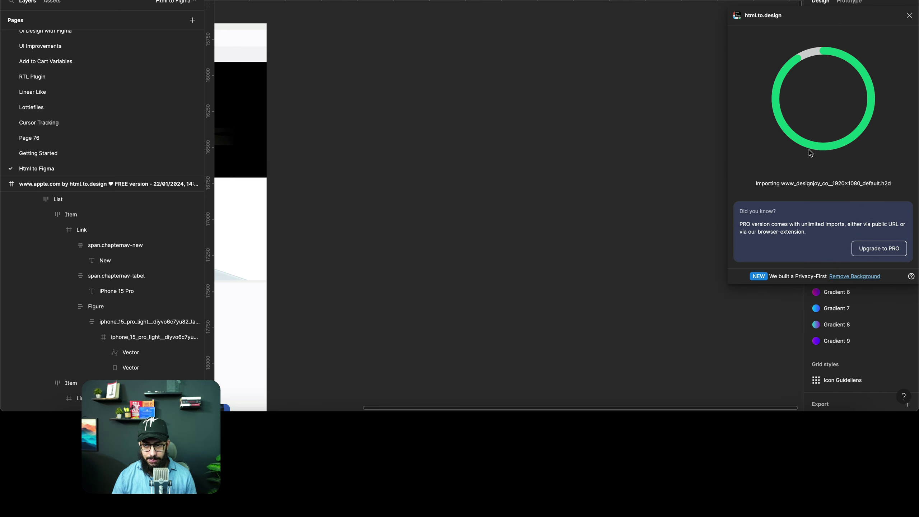
- Examine the newly imported Designjoy page from the hero through membership levels to the footer and back, including the missing font suggestion
{"action": "scroll", "coordinate": [607, 235], "scroll_direction": "down", "scroll_amount": 6}
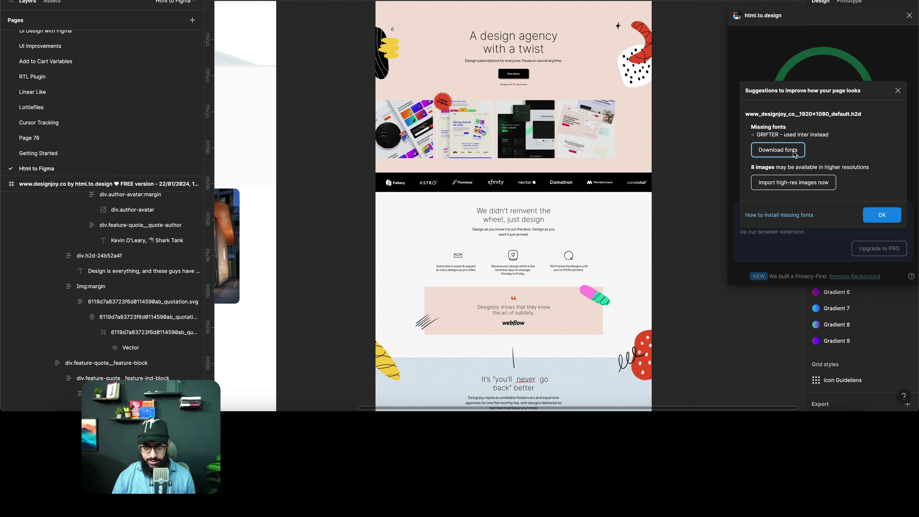
{"action": "scroll", "coordinate": [518, 129], "scroll_direction": "right", "scroll_amount": 1}
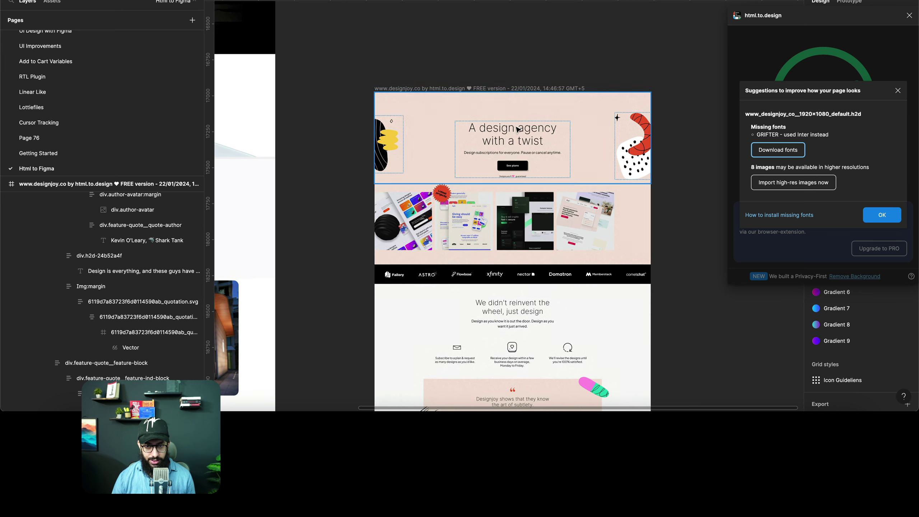
{"action": "scroll", "coordinate": [518, 130], "scroll_direction": "down", "scroll_amount": 15}
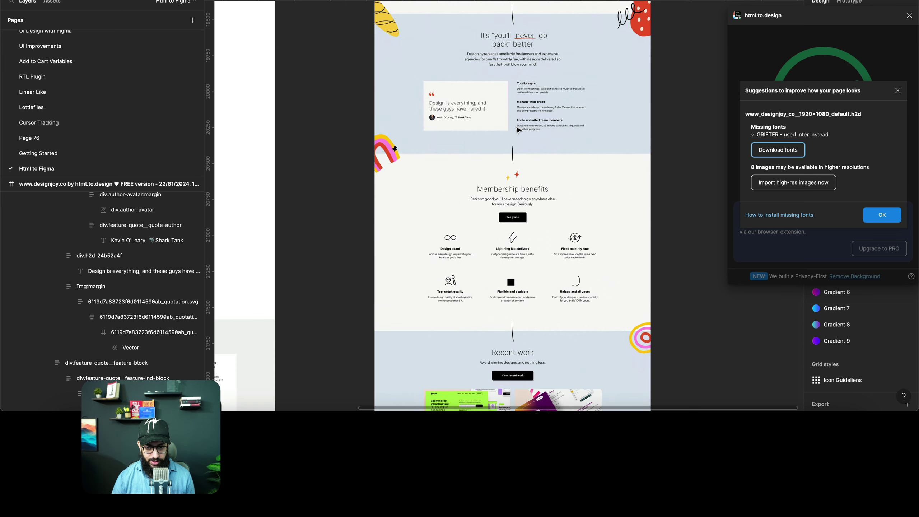
{"action": "scroll", "coordinate": [517, 130], "scroll_direction": "down", "scroll_amount": 10}
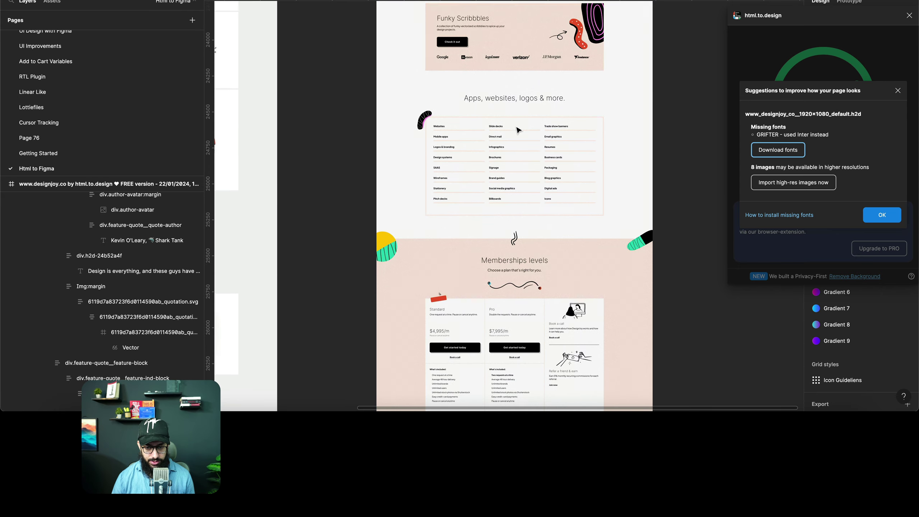
{"action": "scroll", "coordinate": [504, 206], "scroll_direction": "up", "scroll_amount": 5}
{"action": "scroll", "coordinate": [536, 196], "scroll_direction": "down", "scroll_amount": 4}
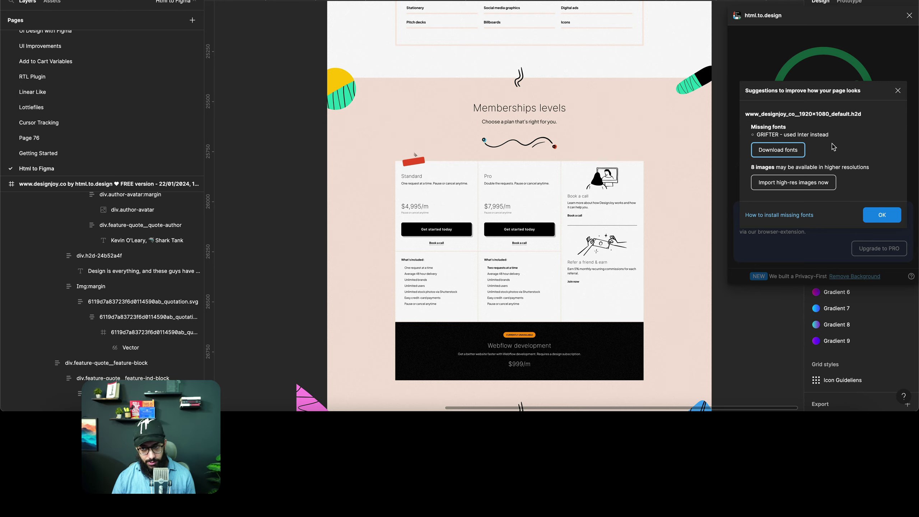
{"action": "scroll", "coordinate": [609, 149], "scroll_direction": "down", "scroll_amount": 15}
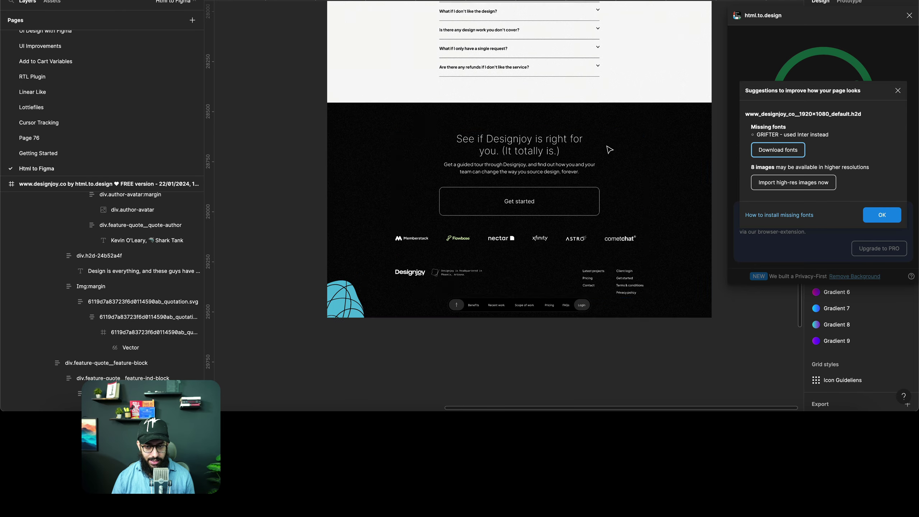
{"action": "scroll", "coordinate": [610, 149], "scroll_direction": "up", "scroll_amount": 20}
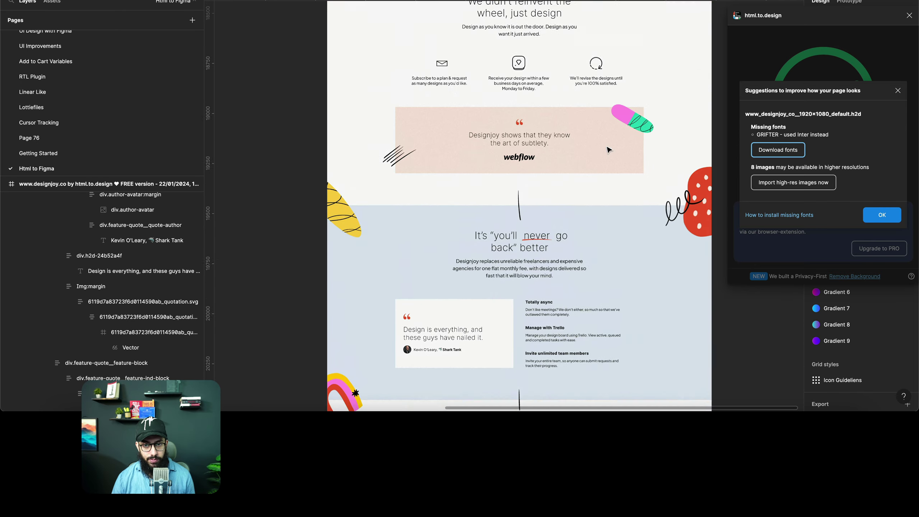
{"action": "scroll", "coordinate": [608, 149], "scroll_direction": "up", "scroll_amount": 5}
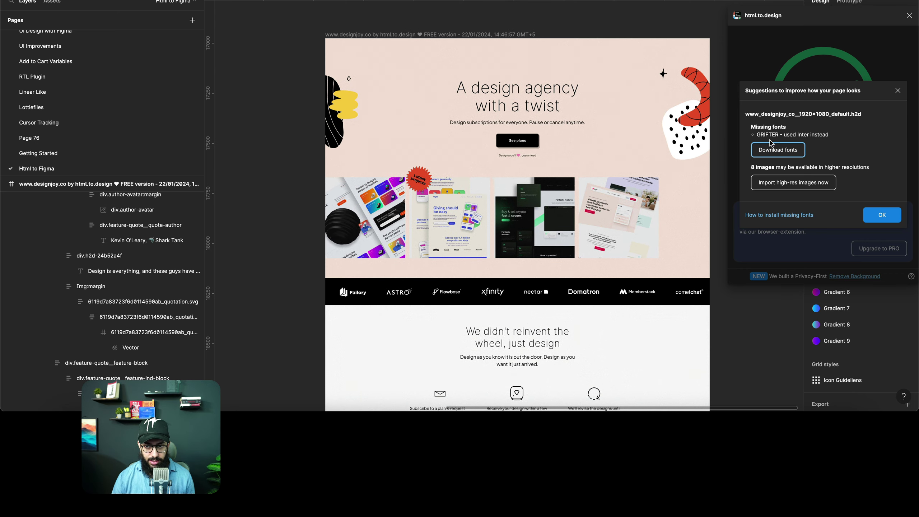
- Switch to the browser and inspect the fonts of the footer heading and the "A design agency with a twist" heading on the Designjoy page
{"action": "key", "text": "super+Tab"}
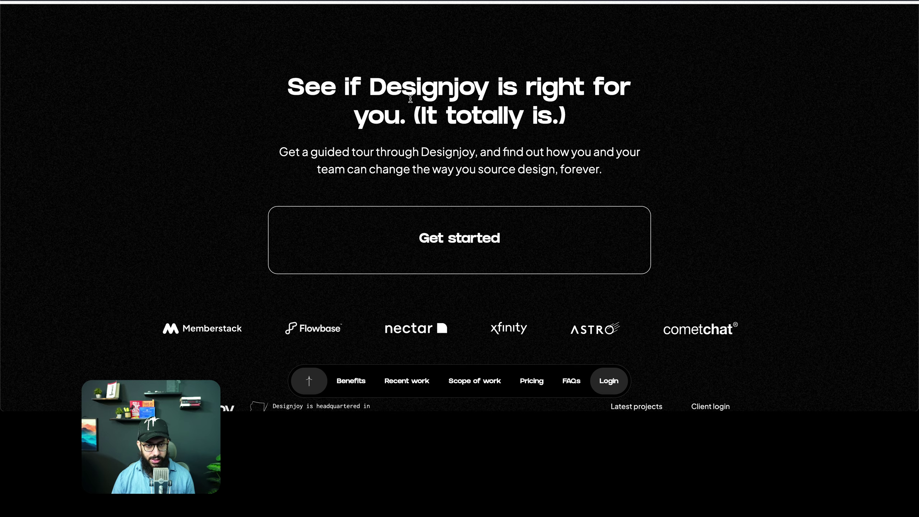
{"action": "key", "text": "super+shift+c"}
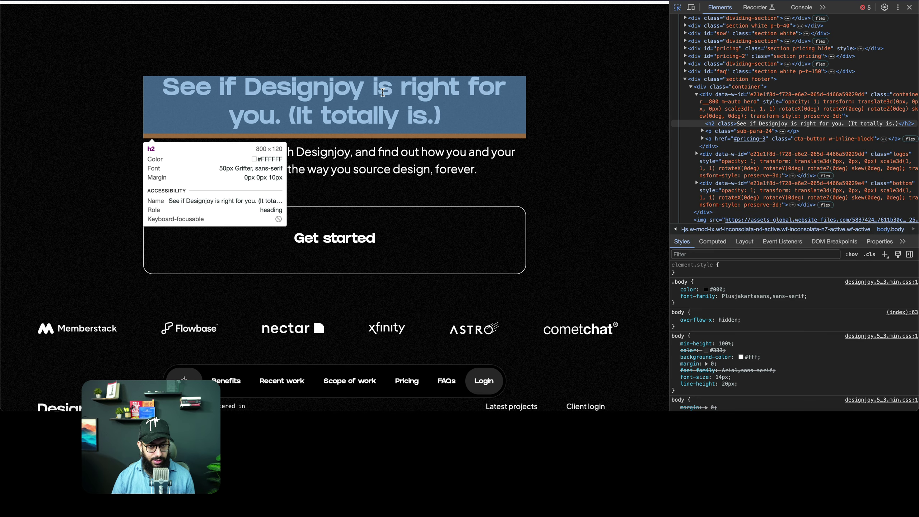
{"action": "scroll", "coordinate": [382, 92], "scroll_direction": "up", "scroll_amount": 20}
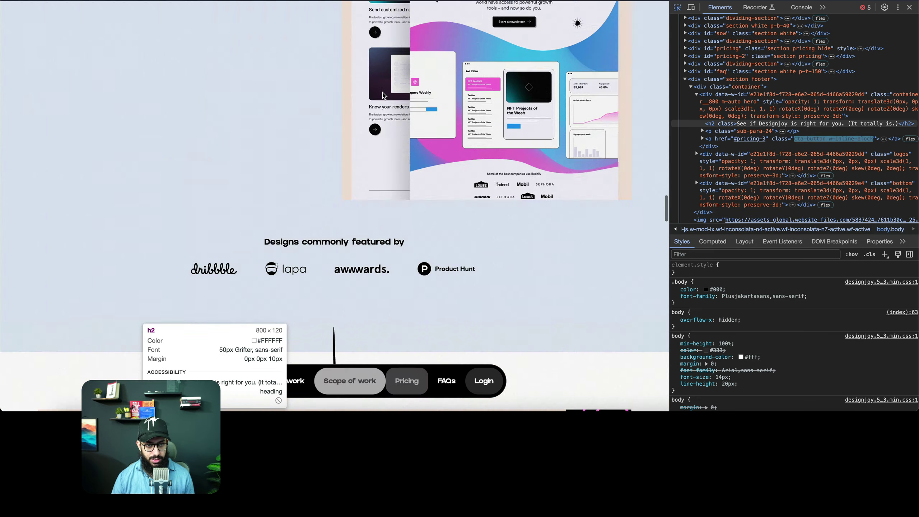
{"action": "scroll", "coordinate": [382, 95], "scroll_direction": "up", "scroll_amount": 5}
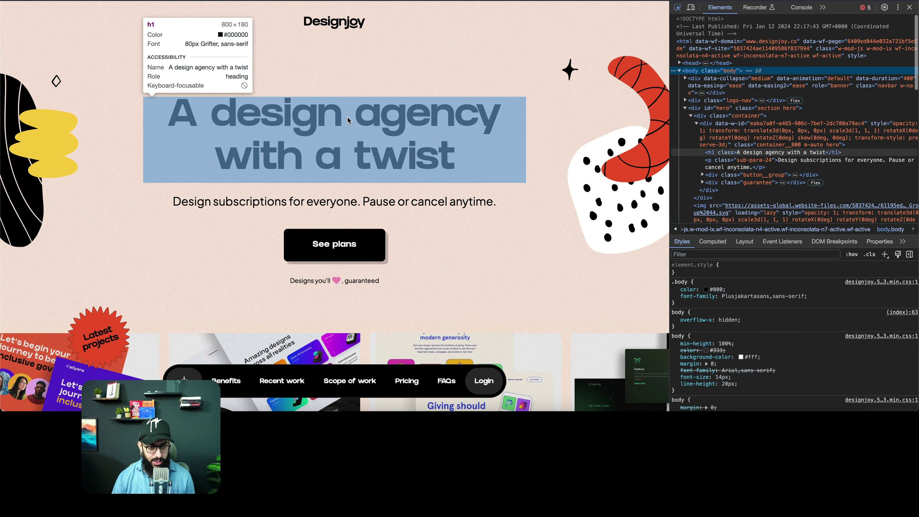